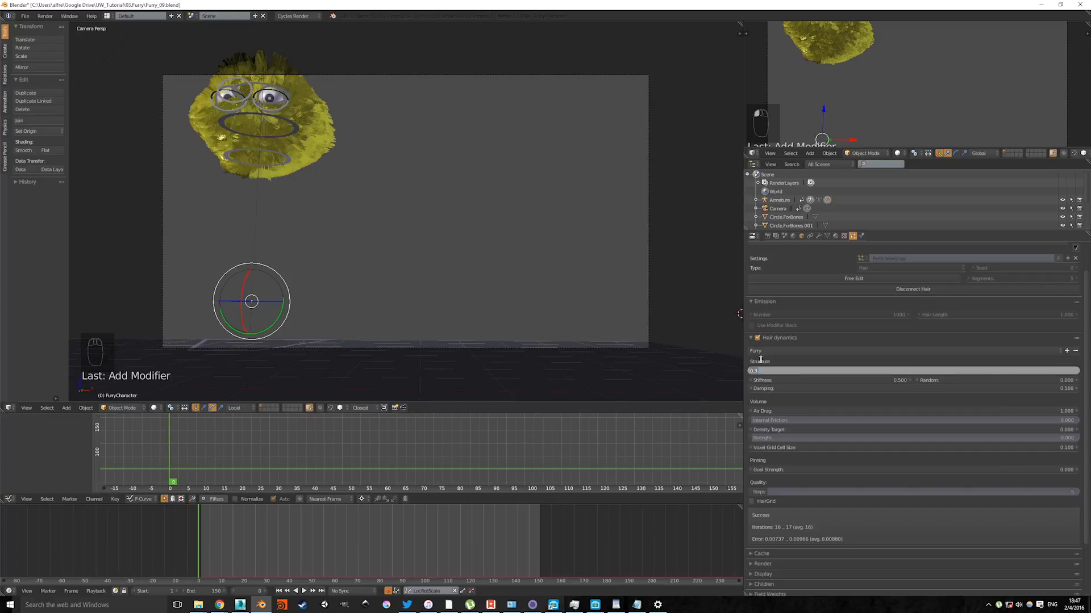
# - Set the hair structure's mass to 0.1, stiffness to 8 and damping to 0.5
pyautogui.press('Return')
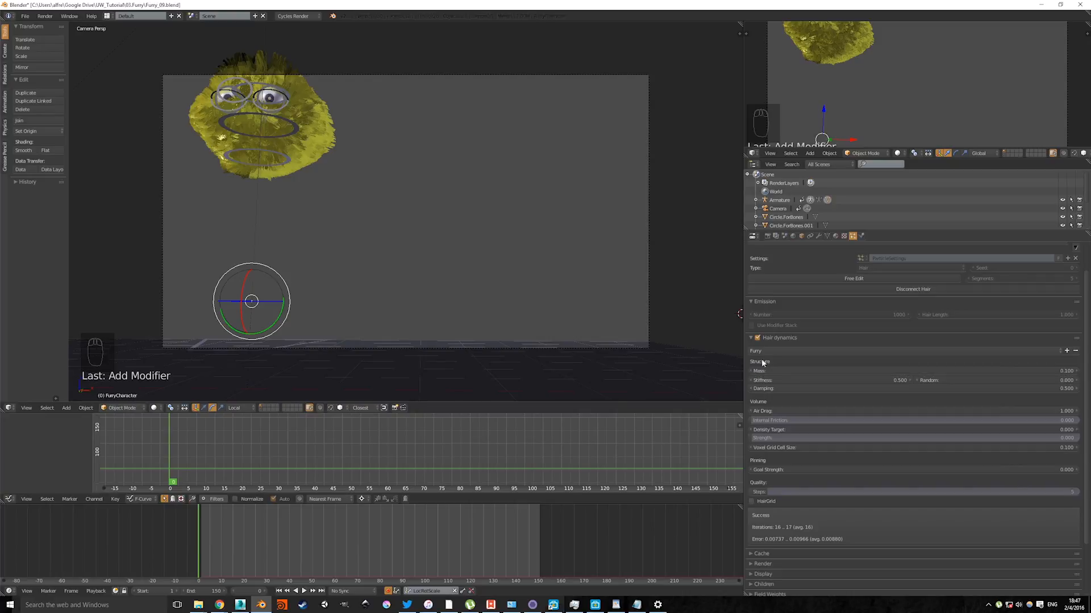
pyautogui.doubleClick(801, 379)
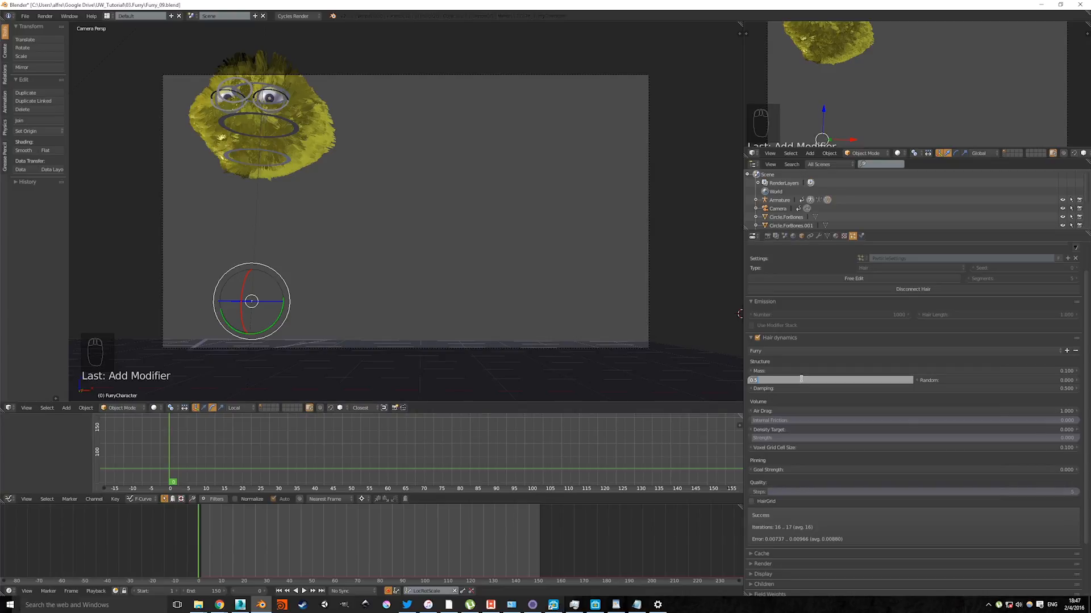
pyautogui.press('Return')
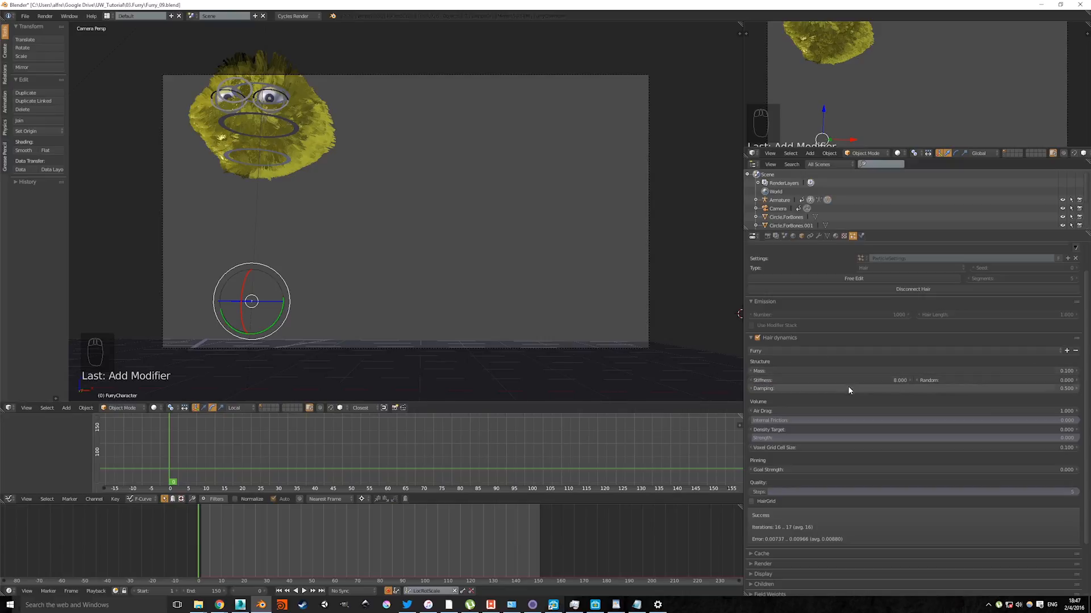
pyautogui.click(810, 390)
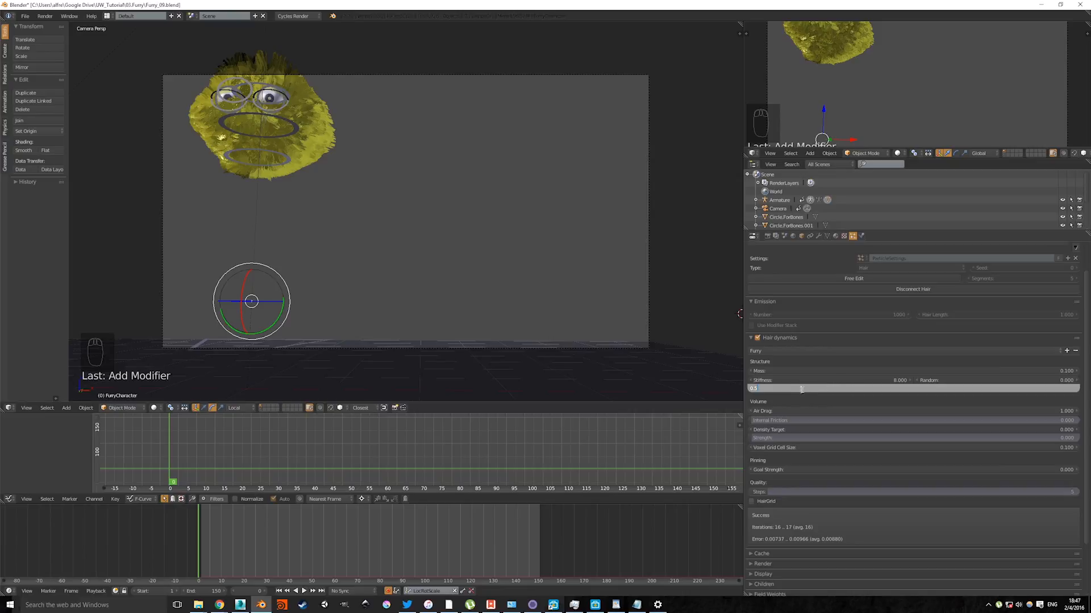
pyautogui.press('Return')
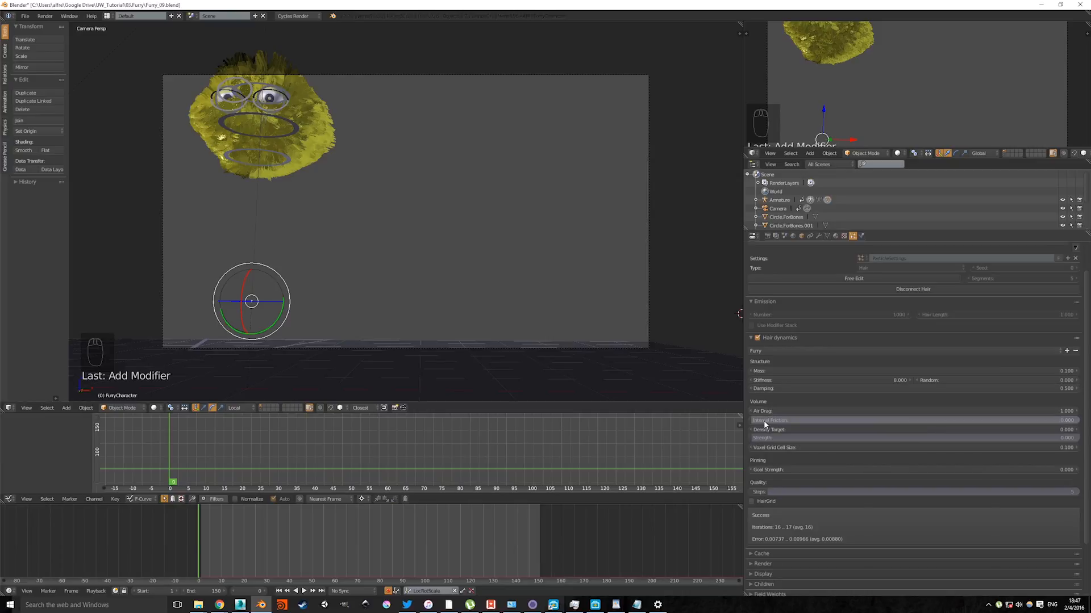
# - Set the hair volume's internal friction to 1, density target to 3 and strength to 1
pyautogui.click(762, 421)
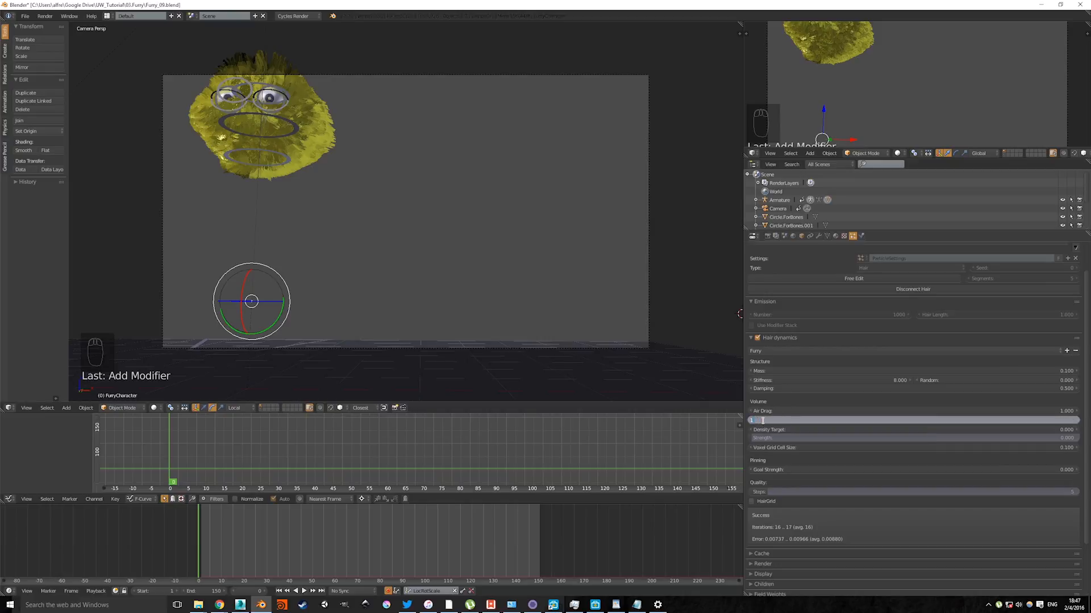
pyautogui.press('Return')
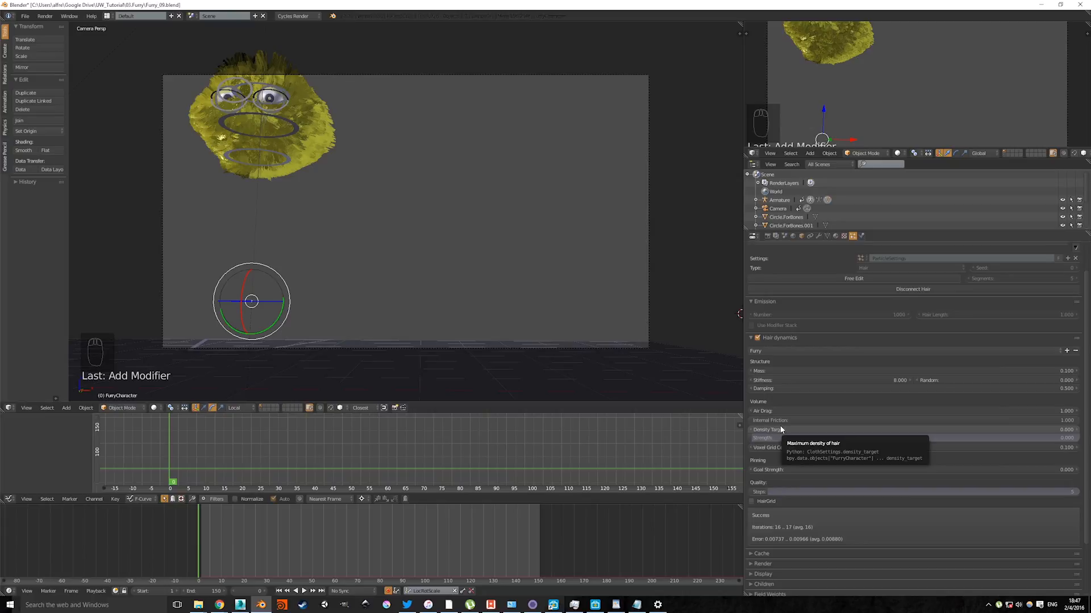
pyautogui.click(779, 427)
pyautogui.write('3')
pyautogui.press('Return')
pyautogui.click(784, 438)
pyautogui.write('1')
pyautogui.press('Return')
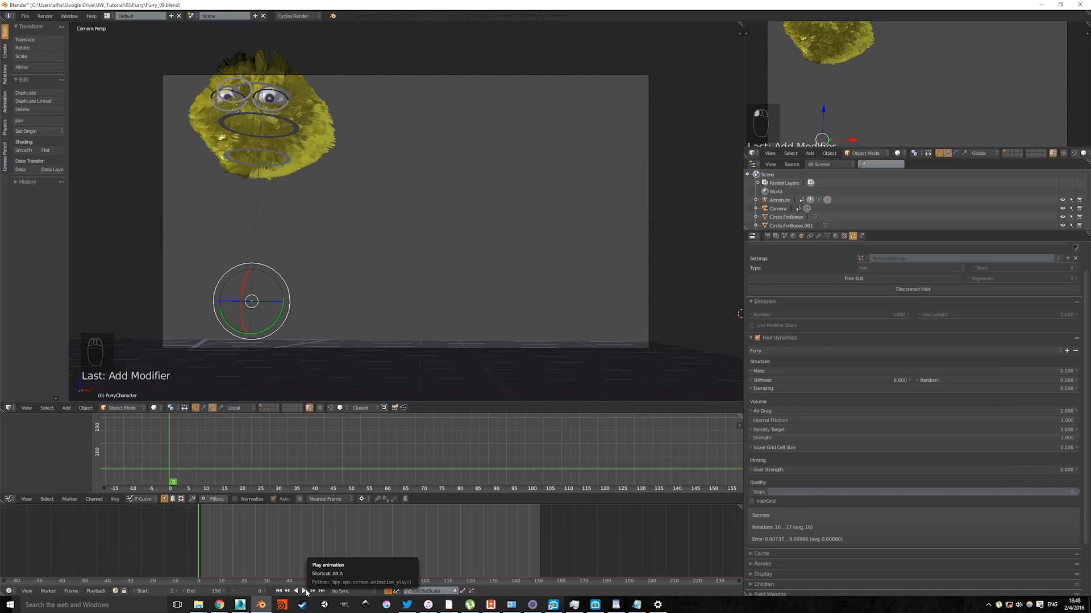
# - Play the fur animation and enable Only Render so the camera view hides rig controls and overlays, then stop playback
pyautogui.click(304, 591)
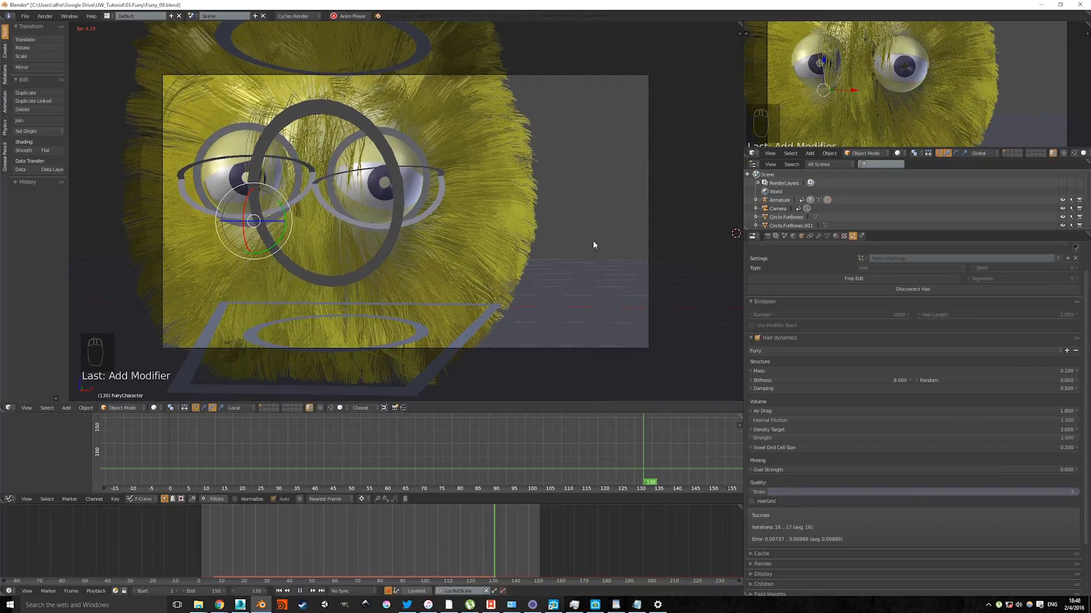
pyautogui.press('n')
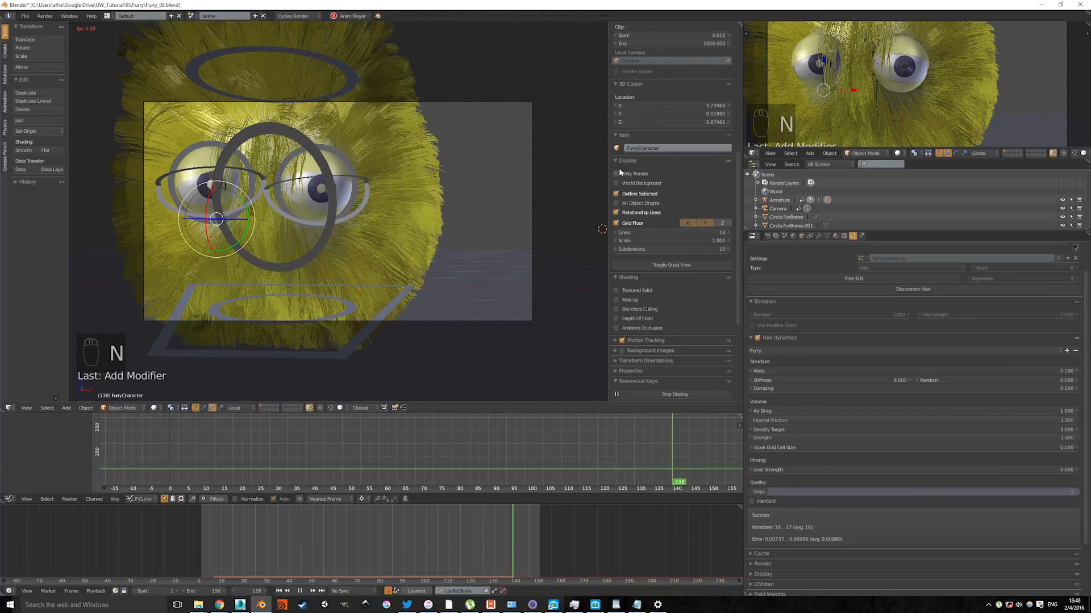
pyautogui.click(616, 174)
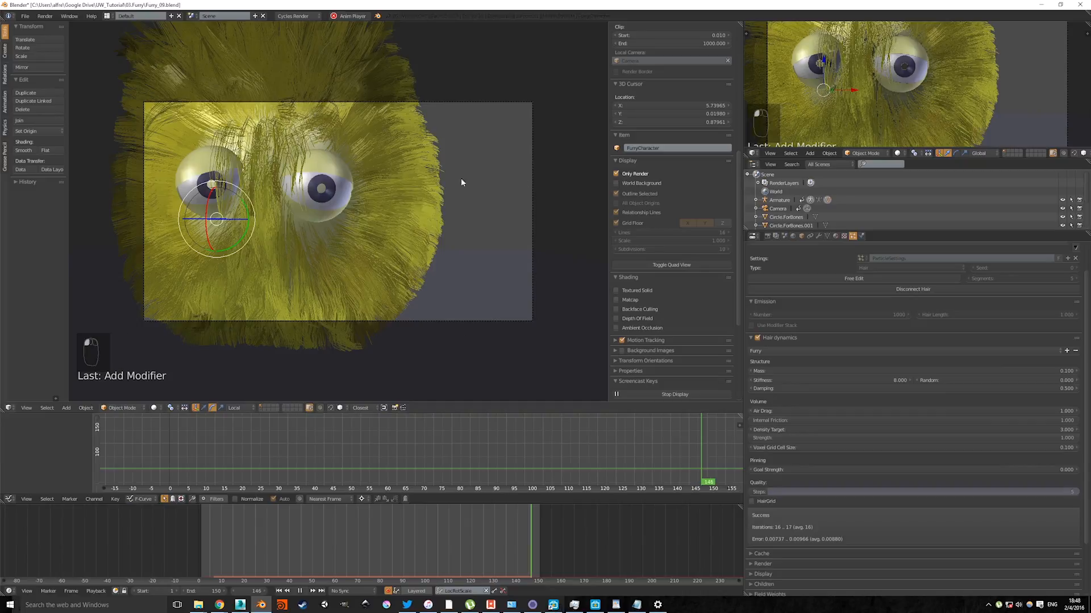
pyautogui.press('n')
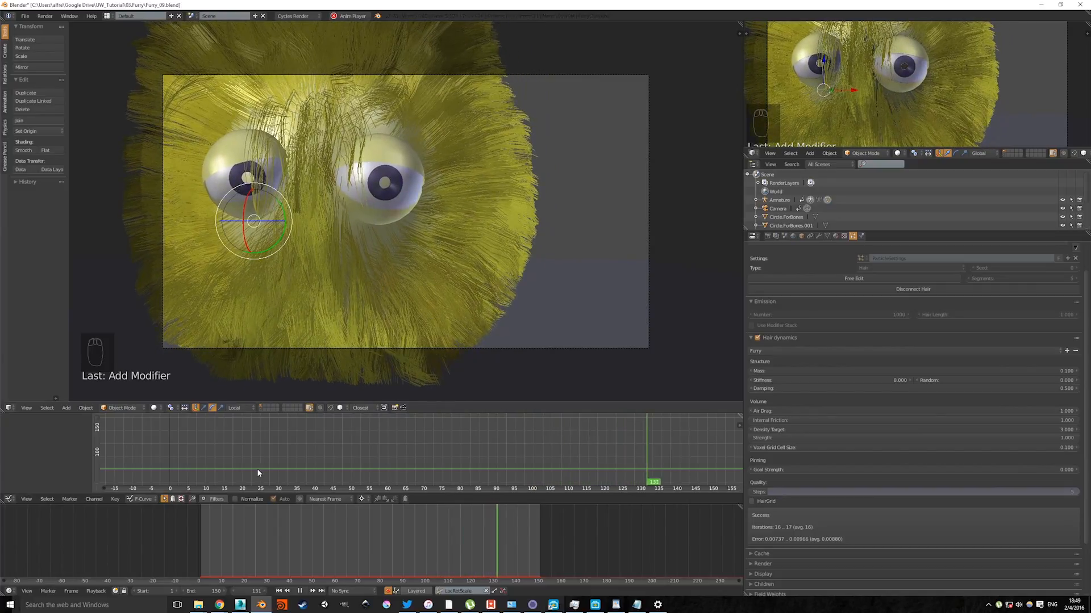
pyautogui.click(300, 591)
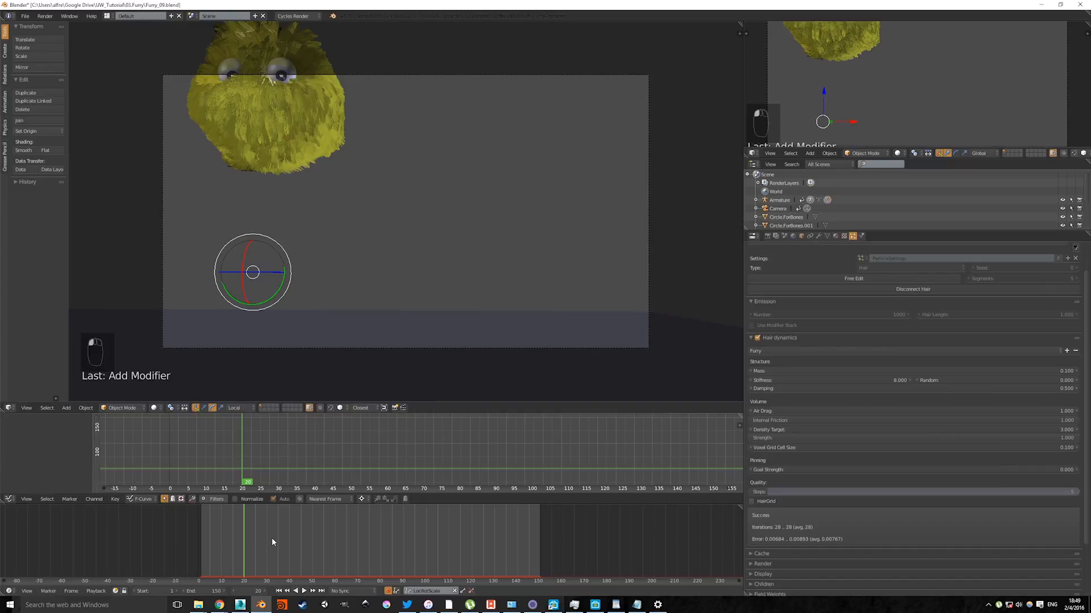
# - Step frame by frame through the character's landing and stop at frame 29 to examine the fur
pyautogui.press('Right')
pyautogui.press('Right')
pyautogui.press('Right')
pyautogui.press('Right')
pyautogui.press('Right')
pyautogui.press('Right')
pyautogui.press('Right')
pyautogui.press('Right')
pyautogui.press('Right')
pyautogui.press('Right')
pyautogui.press('Right')
pyautogui.press('Right')
pyautogui.press('Right')
pyautogui.press('Right')
pyautogui.press('Right')
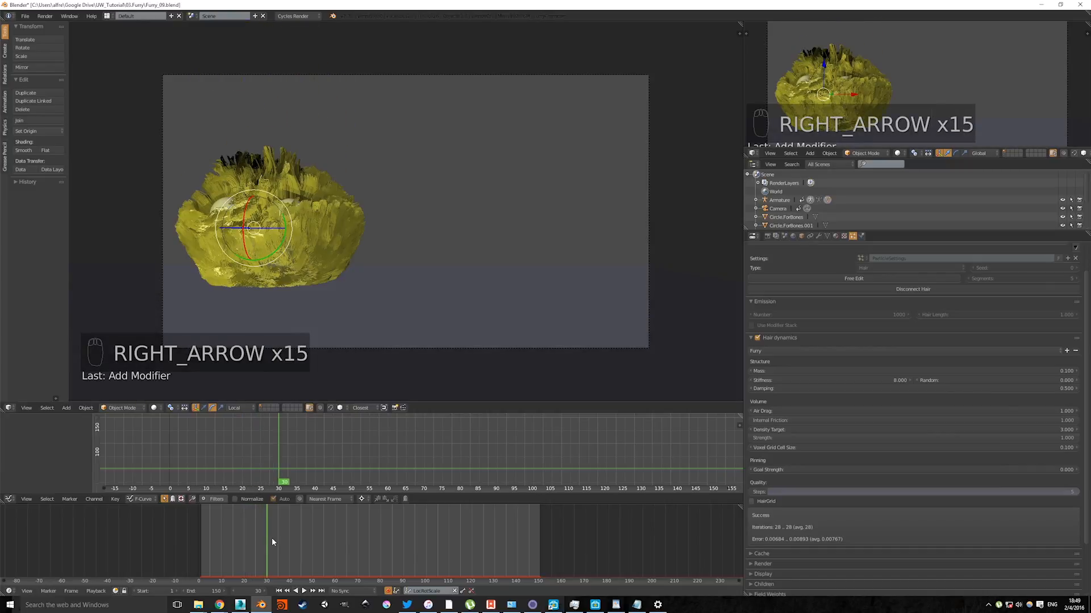
pyautogui.press('Left')
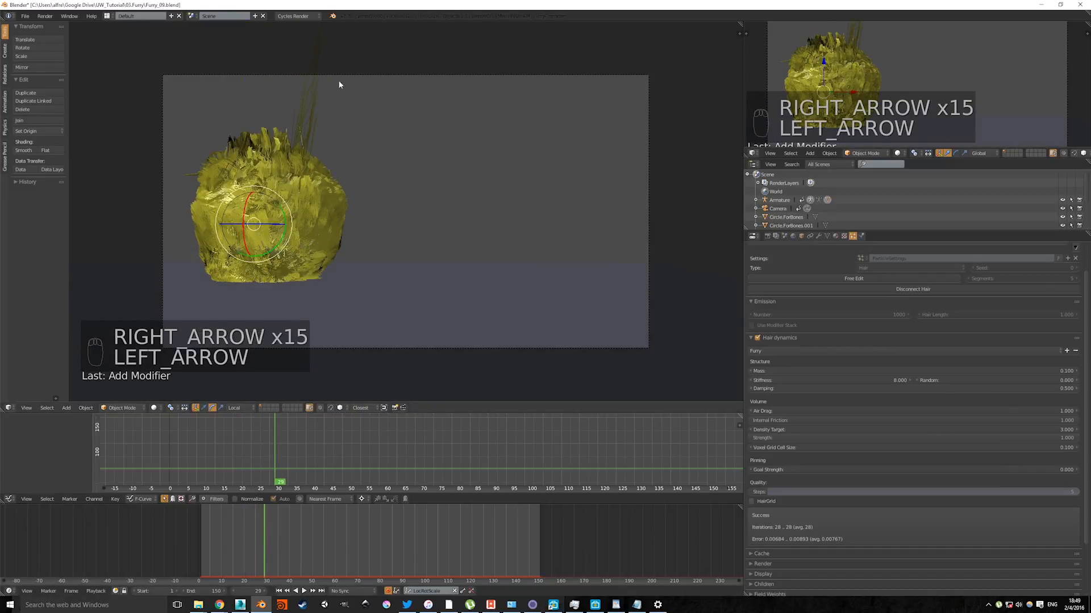
# - Inspect the stray hairs up close from other angles while advancing from frame 29 to frame 38
pyautogui.moveTo(292, 195); pyautogui.dragTo(294, 233, button='middle')
pyautogui.scroll(-4, 292, 198)
pyautogui.scroll(4, 381, 237)
pyautogui.scroll(3, 280, 232)
pyautogui.scroll(-3, 294, 233)
pyautogui.scroll(2, 294, 233)
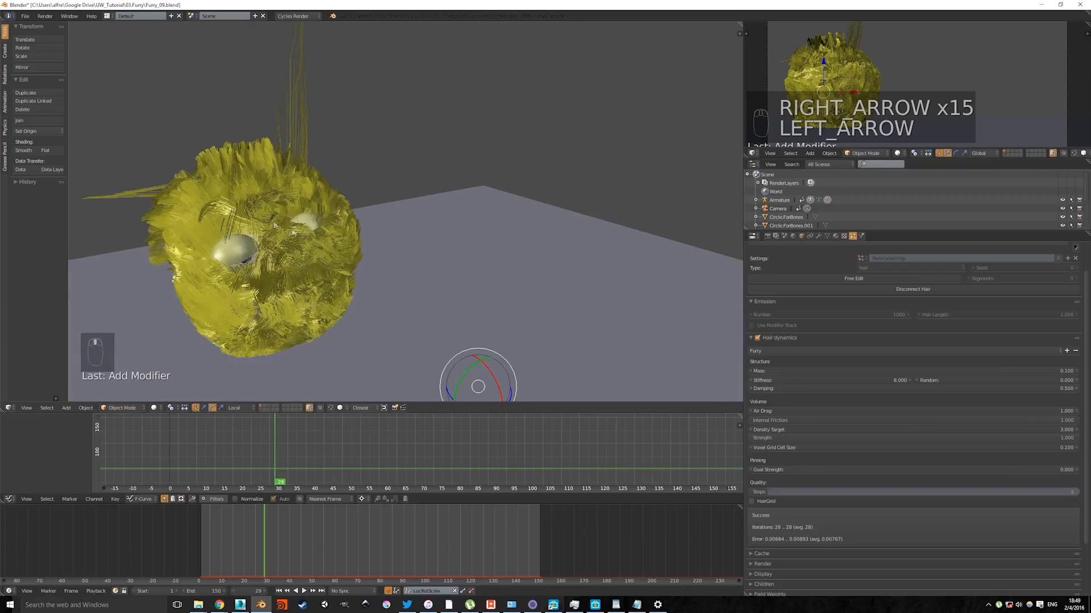
pyautogui.moveTo(369, 236); pyautogui.dragTo(472, 281, button='middle')
pyautogui.scroll(2, 472, 281)
pyautogui.press('Right')
pyautogui.press('Right')
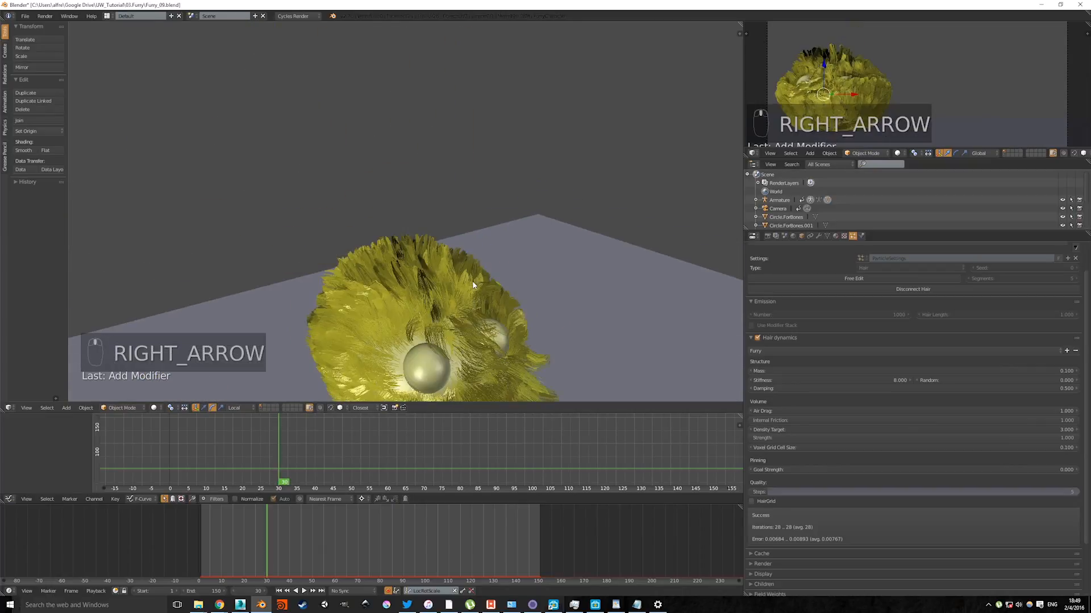
pyautogui.press('Right')
pyautogui.press('Right')
pyautogui.press('Right')
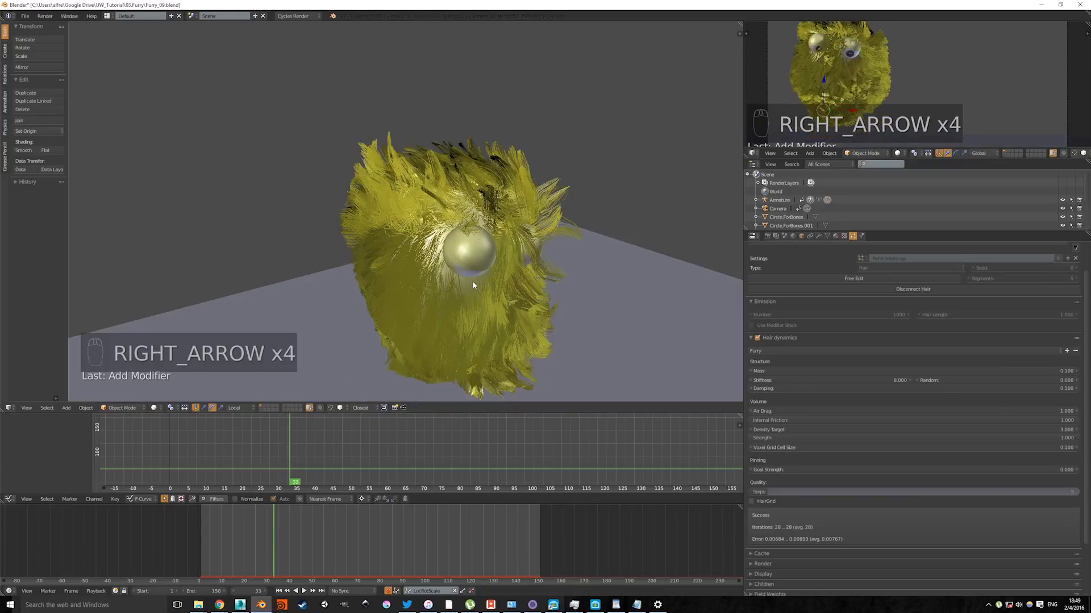
pyautogui.press('Right')
pyautogui.press('Right')
pyautogui.press('Right')
pyautogui.press('Right')
pyautogui.press('Right')
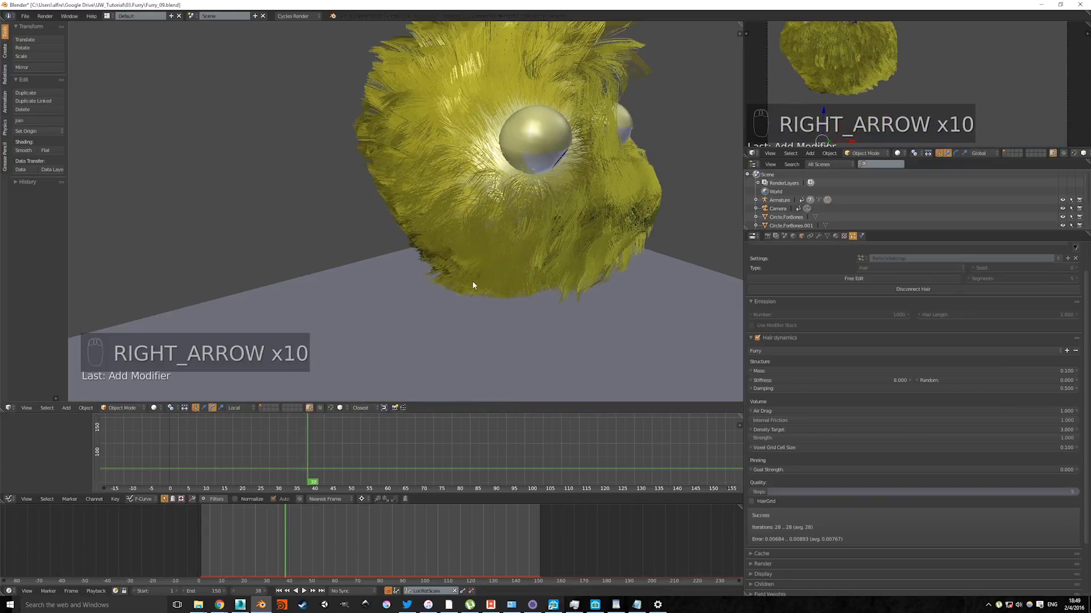
# - Examine the whole character from the front while stepping forward frame by frame through its next bounce
pyautogui.scroll(-6, 460, 127)
pyautogui.moveTo(462, 176); pyautogui.dragTo(415, 192, button='middle')
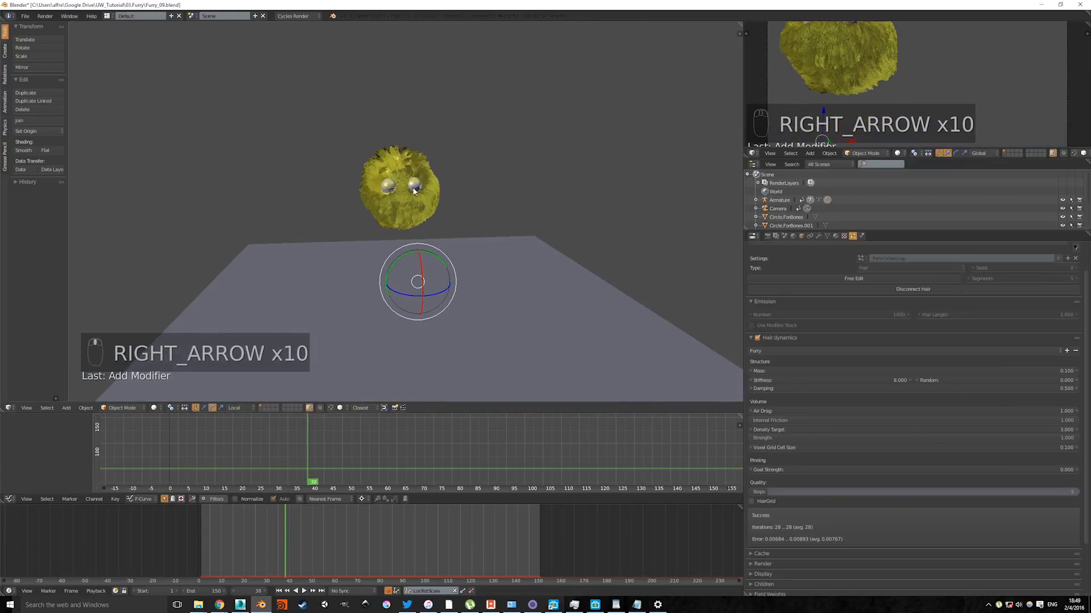
pyautogui.press('Right')
pyautogui.press('Right')
pyautogui.press('Right')
pyautogui.press('Right')
pyautogui.press('Right')
pyautogui.press('Right')
pyautogui.press('Right')
pyautogui.press('Right')
pyautogui.press('Right')
pyautogui.press('Right')
pyautogui.press('Right')
pyautogui.press('Right')
pyautogui.press('Right')
pyautogui.press('Right')
pyautogui.press('Right')
pyautogui.press('Right')
pyautogui.press('Right')
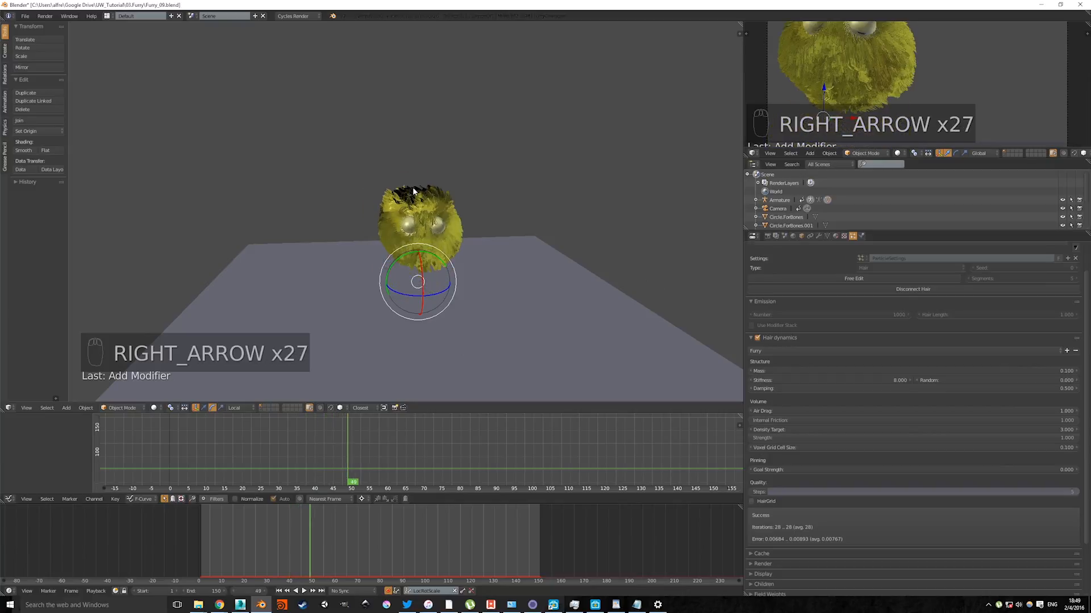
# - Go back to the start of the animation and set the hair dynamics quality steps to 30
pyautogui.press('Left')
pyautogui.press('Left')
pyautogui.press('Left')
pyautogui.press('Left')
pyautogui.press('Left')
pyautogui.press('Left')
pyautogui.press('Left')
pyautogui.press('Left')
pyautogui.press('Left')
pyautogui.press('Left')
pyautogui.press('Left')
pyautogui.press('Left')
pyautogui.press('Left')
pyautogui.press('Left')
pyautogui.press('Left')
pyautogui.press('Left')
pyautogui.press('Left')
pyautogui.press('Left')
pyautogui.press('Left')
pyautogui.press('Left')
pyautogui.press('Left')
pyautogui.press('Left')
pyautogui.press('Left')
pyautogui.press('Left')
pyautogui.press('Left')
pyautogui.press('Left')
pyautogui.press('Left')
pyautogui.press('Left')
pyautogui.press('Left')
pyautogui.press('Left')
pyautogui.press('Left')
pyautogui.press('Left')
pyautogui.press('Left')
pyautogui.press('Left')
pyautogui.press('Left')
pyautogui.press('Left')
pyautogui.press('Left')
pyautogui.press('Left')
pyautogui.press('Left')
pyautogui.press('Left')
pyautogui.click(847, 491)
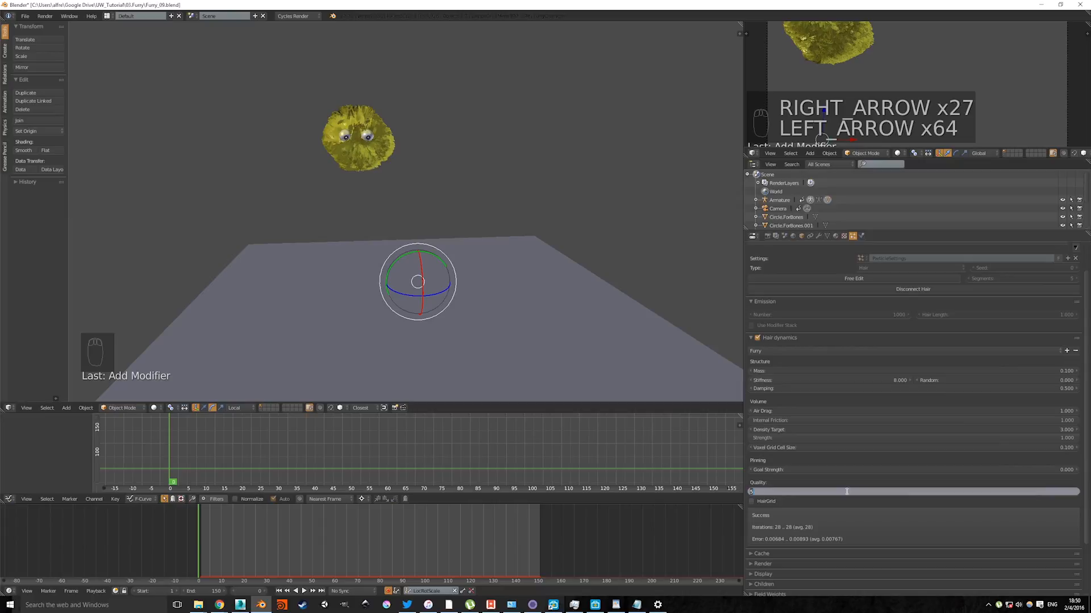
pyautogui.write('30')
pyautogui.press('Return')
# - Enable Disk Cache for the hair simulation and bake it
pyautogui.moveTo(417, 230); pyautogui.dragTo(354, 215, button='middle')
pyautogui.scroll(-4, 362, 201)
pyautogui.scroll(2, 363, 223)
pyautogui.moveTo(434, 285); pyautogui.dragTo(445, 267, button='middle')
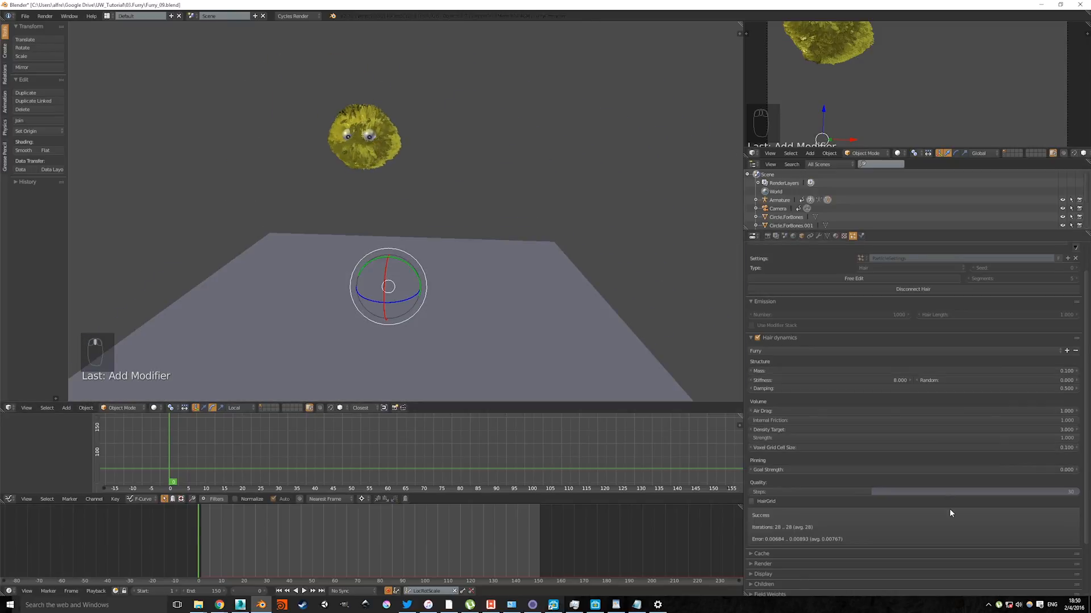
pyautogui.scroll(-3, 949, 513)
pyautogui.click(751, 490)
pyautogui.scroll(-4, 772, 492)
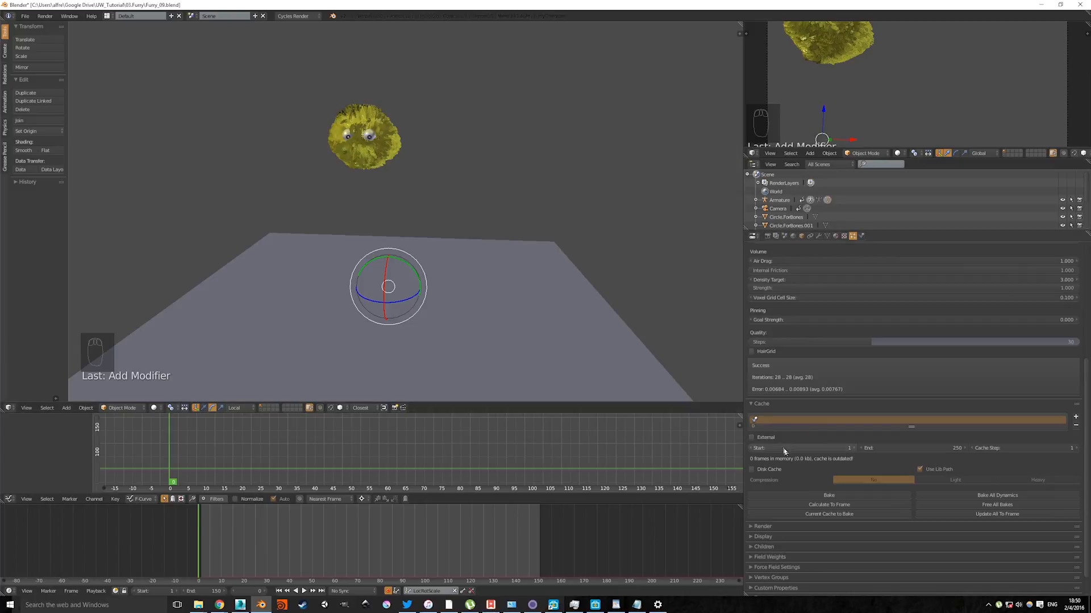
pyautogui.scroll(-2, 779, 439)
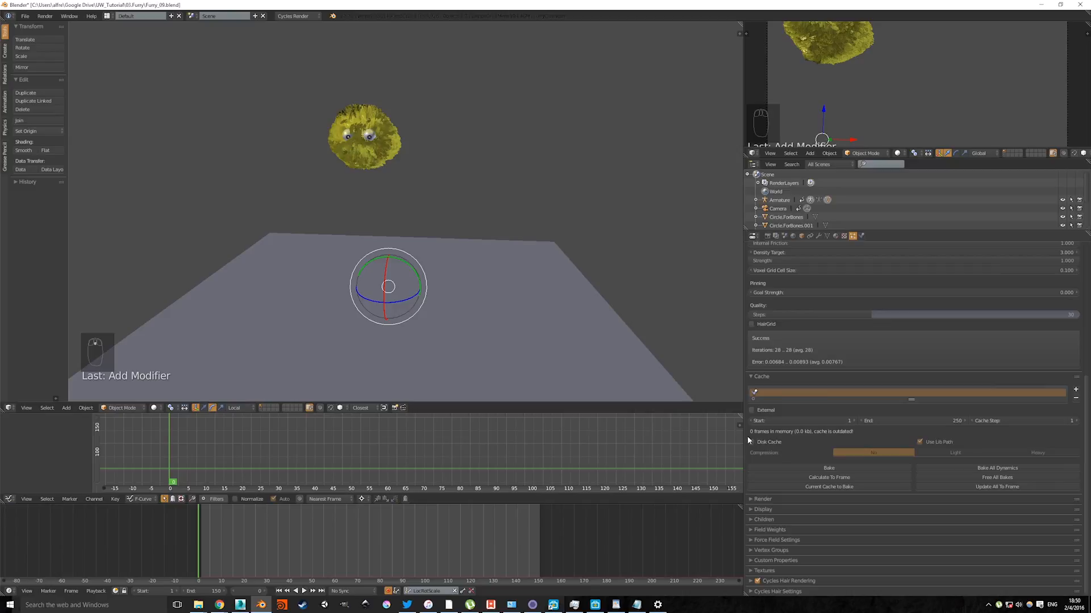
pyautogui.click(753, 442)
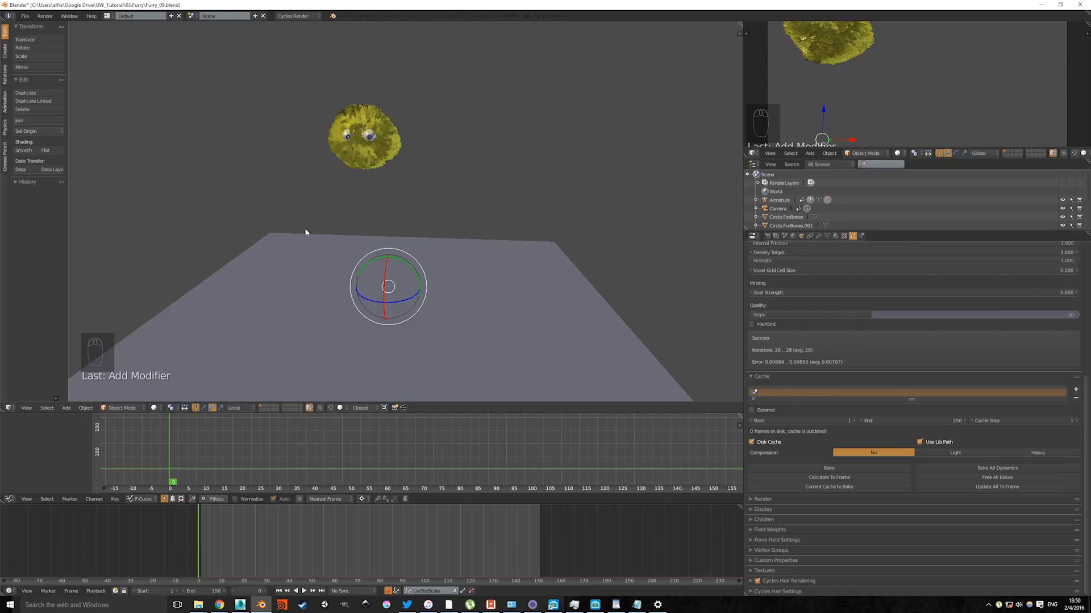
pyautogui.click(815, 468)
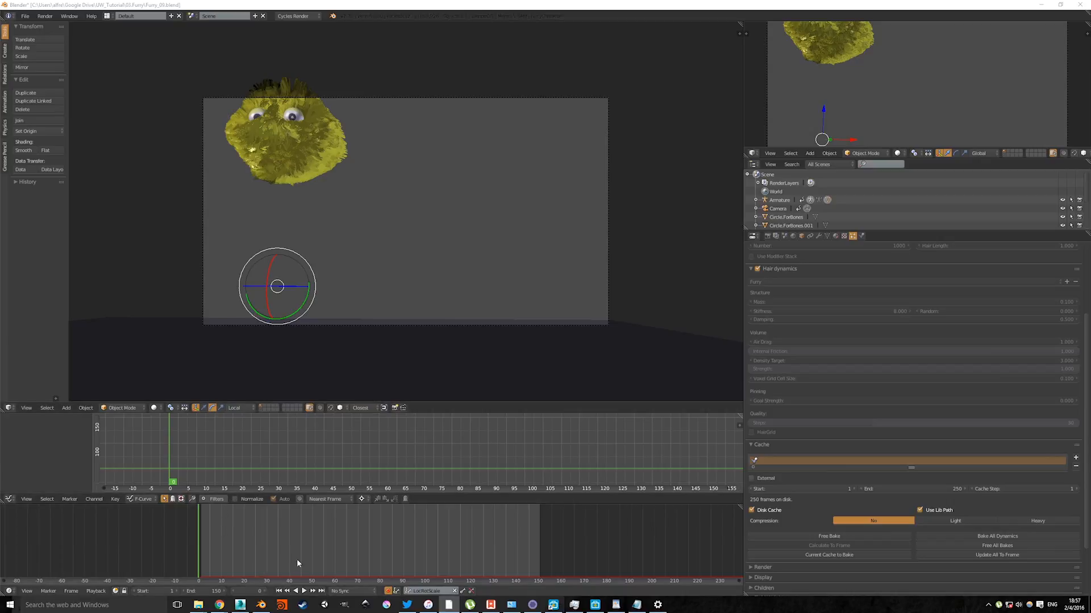
# - Play back the baked fur animation and pause it to review the hair movement
pyautogui.click(304, 591)
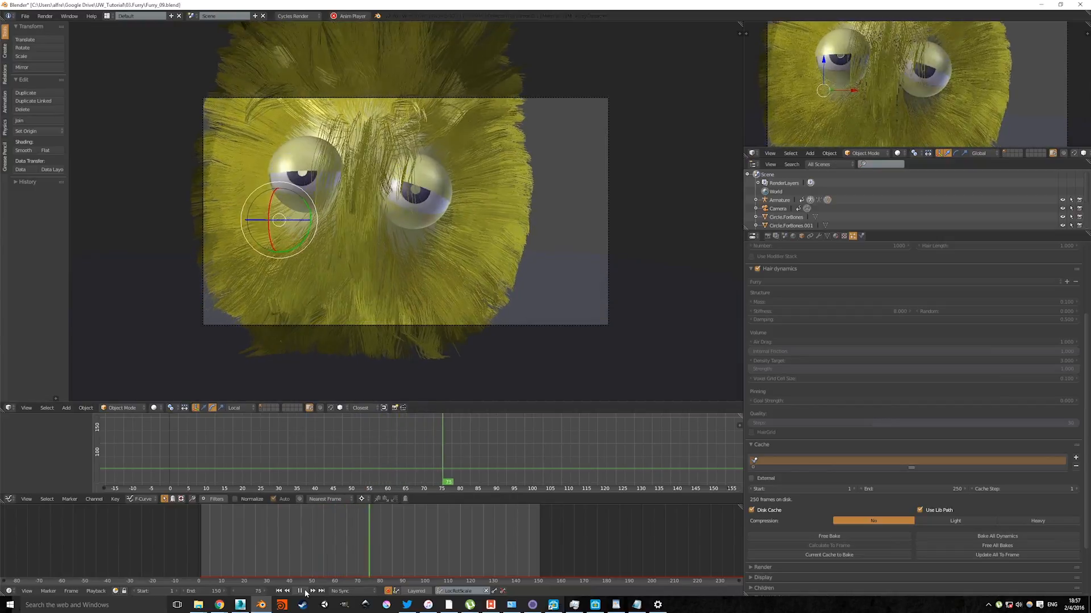
pyautogui.click(301, 591)
pyautogui.scroll(3, 908, 453)
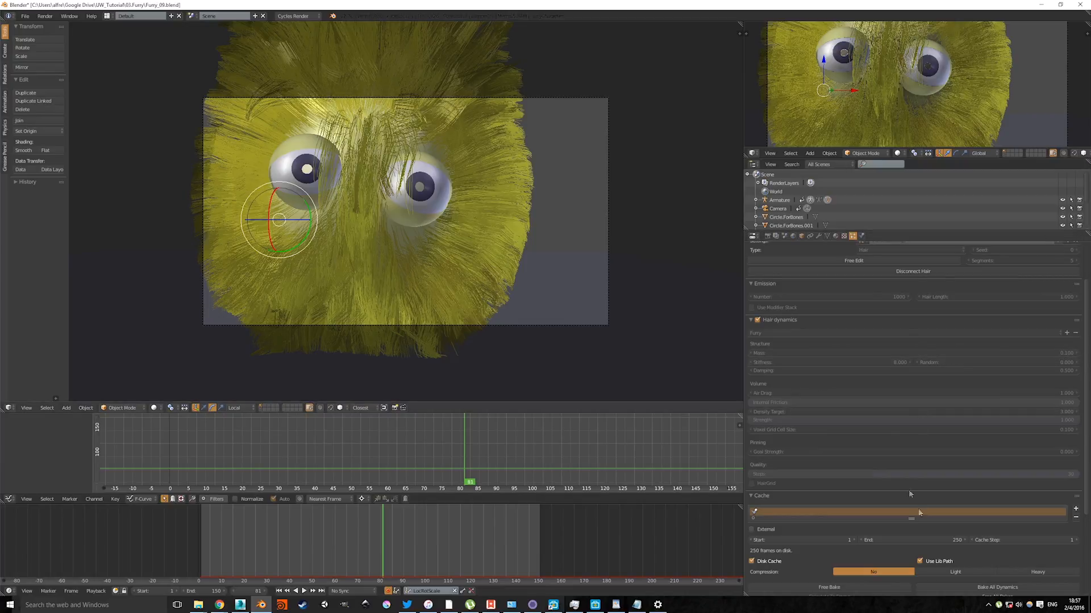
# - Free the hair simulation bake and set the hair mass to 0.01
pyautogui.scroll(-5, 902, 465)
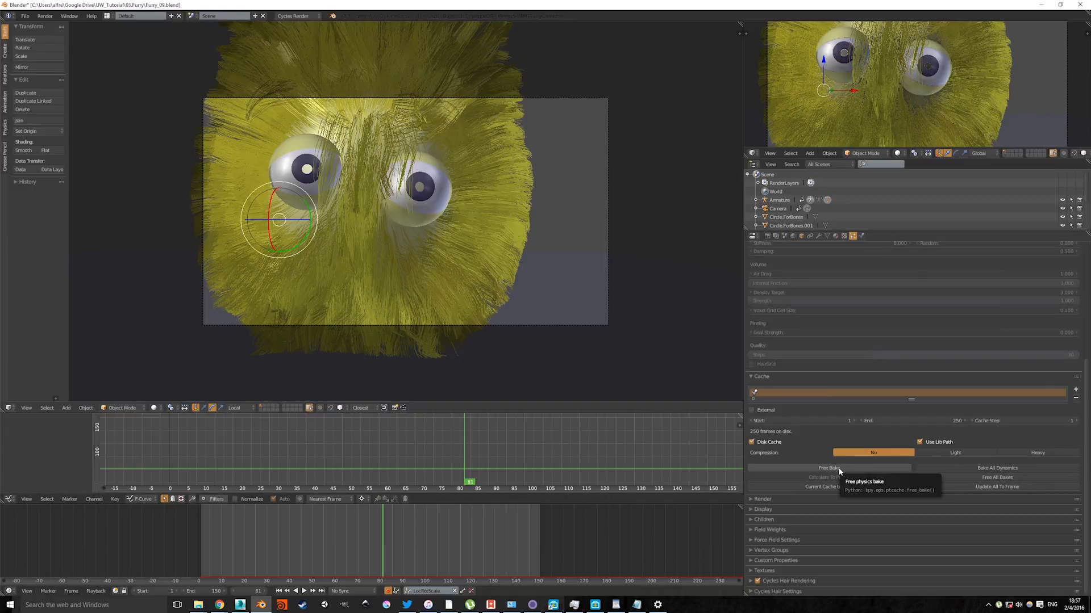
pyautogui.scroll(6, 840, 318)
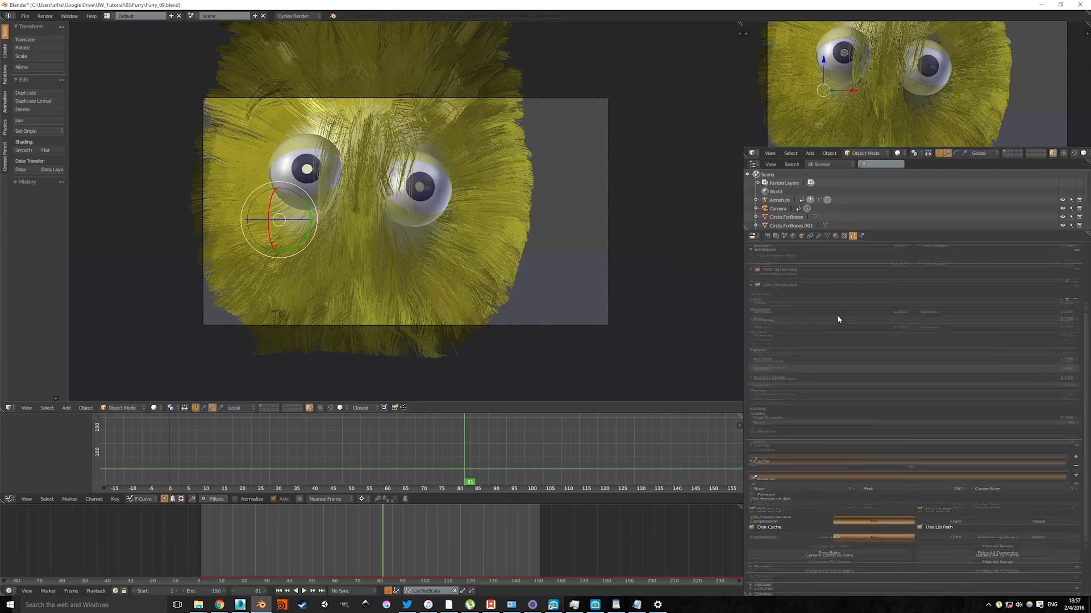
pyautogui.scroll(-5, 950, 335)
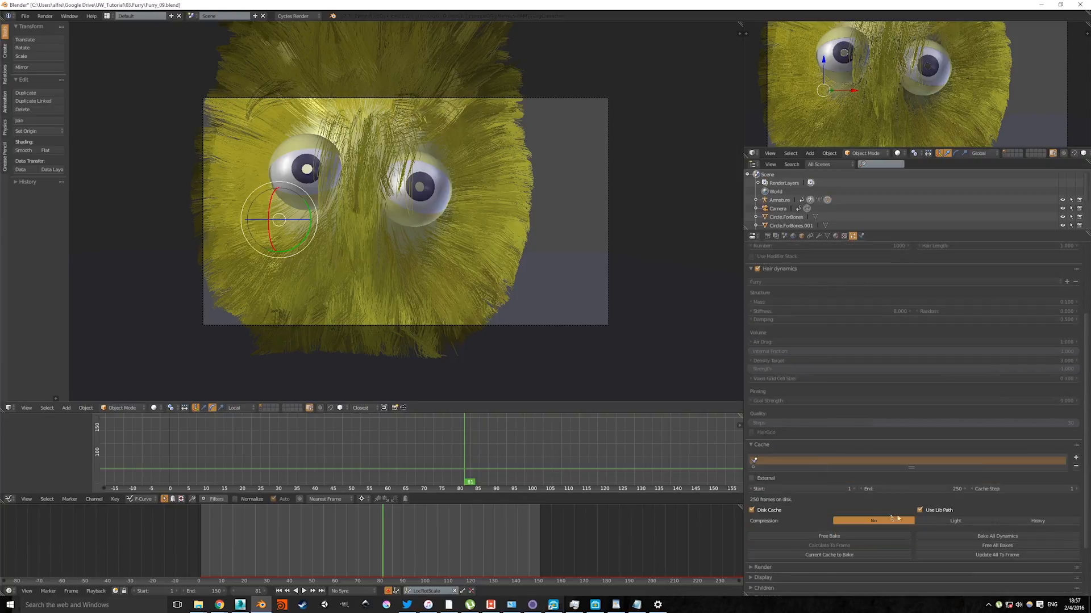
pyautogui.scroll(5, 782, 504)
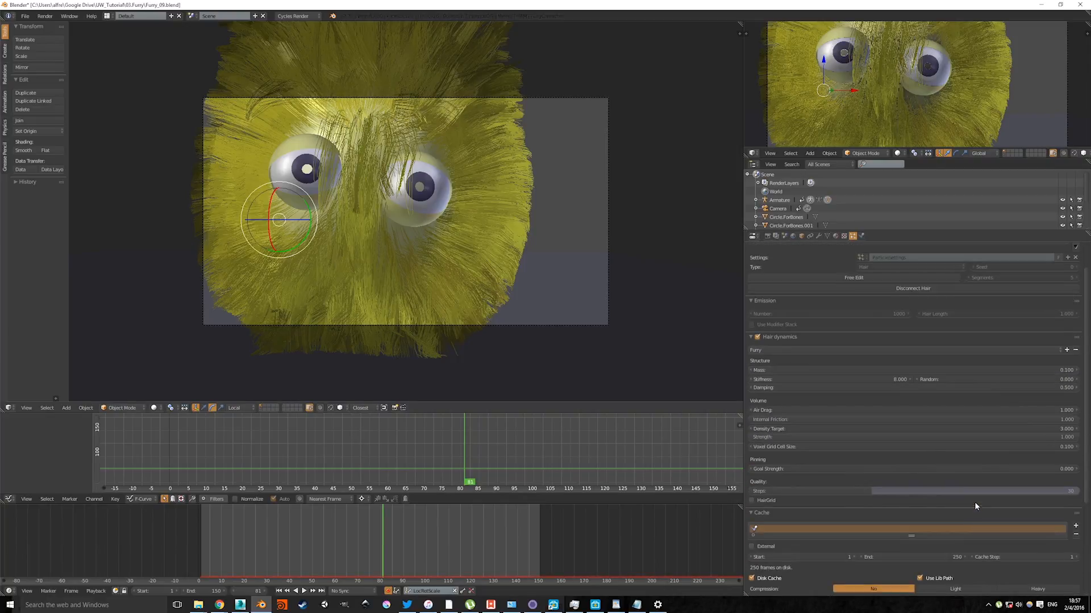
pyautogui.click(1035, 370)
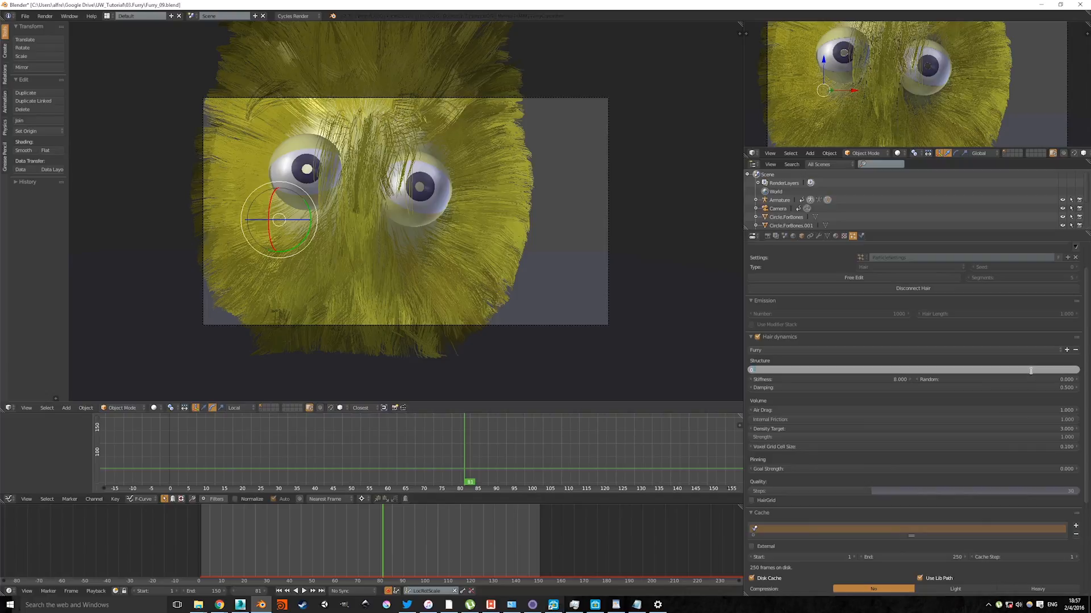
pyautogui.press('Return')
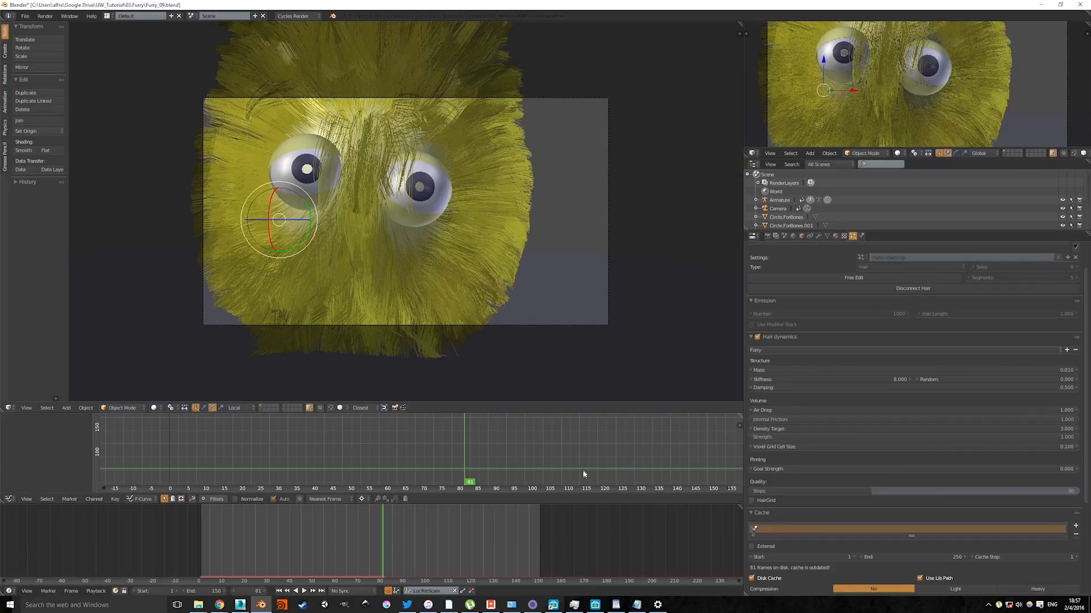
# - Rebake the hair simulation from the start of the animation and play back the result
pyautogui.hotkey('shift', 'Left')
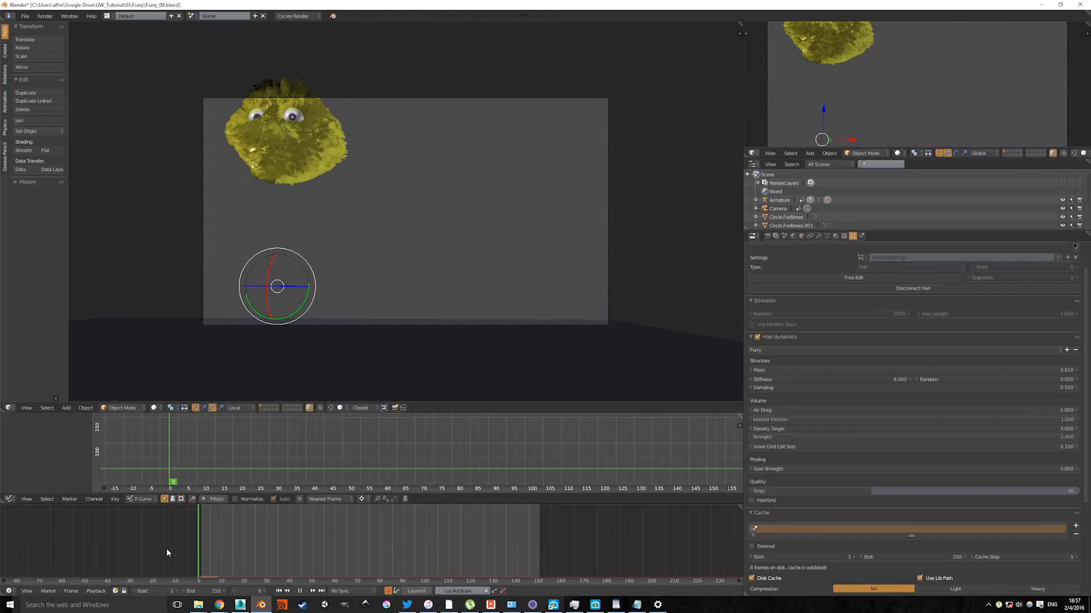
pyautogui.scroll(-3, 856, 525)
pyautogui.scroll(-5, 856, 525)
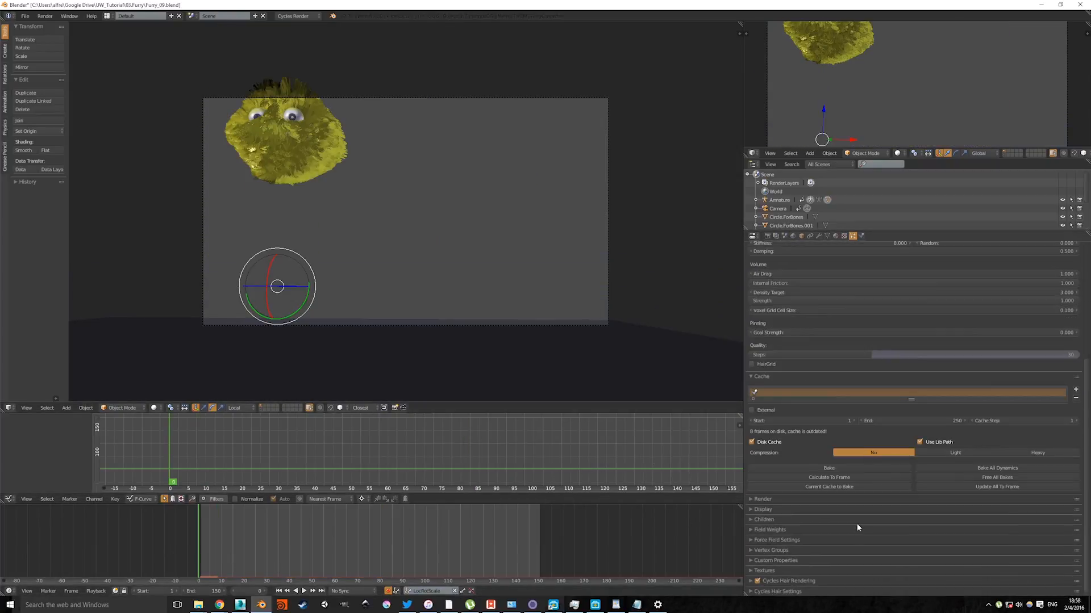
pyautogui.click(795, 468)
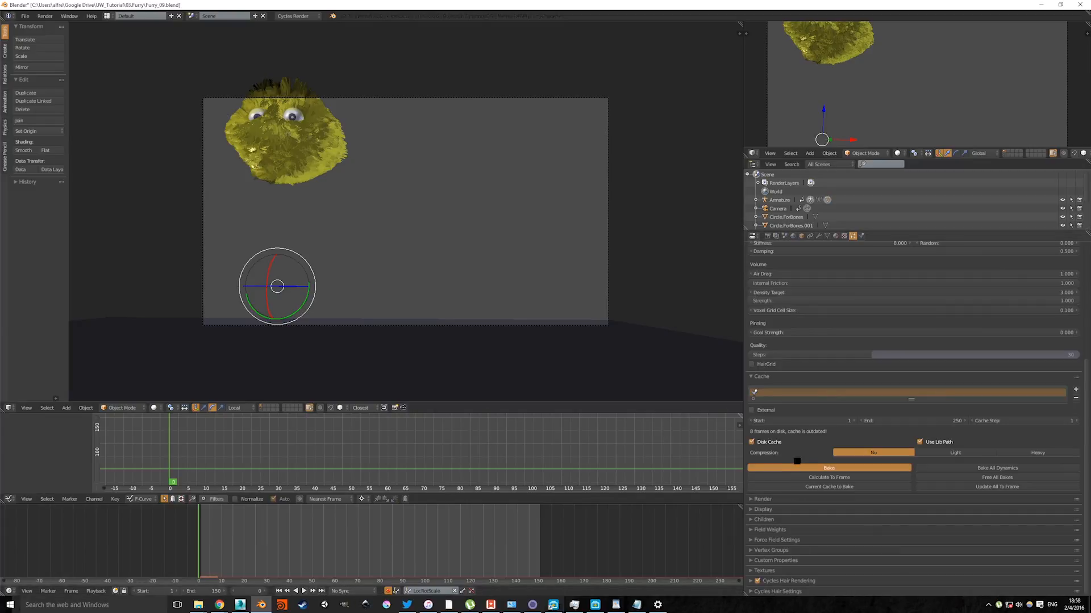
pyautogui.click(304, 591)
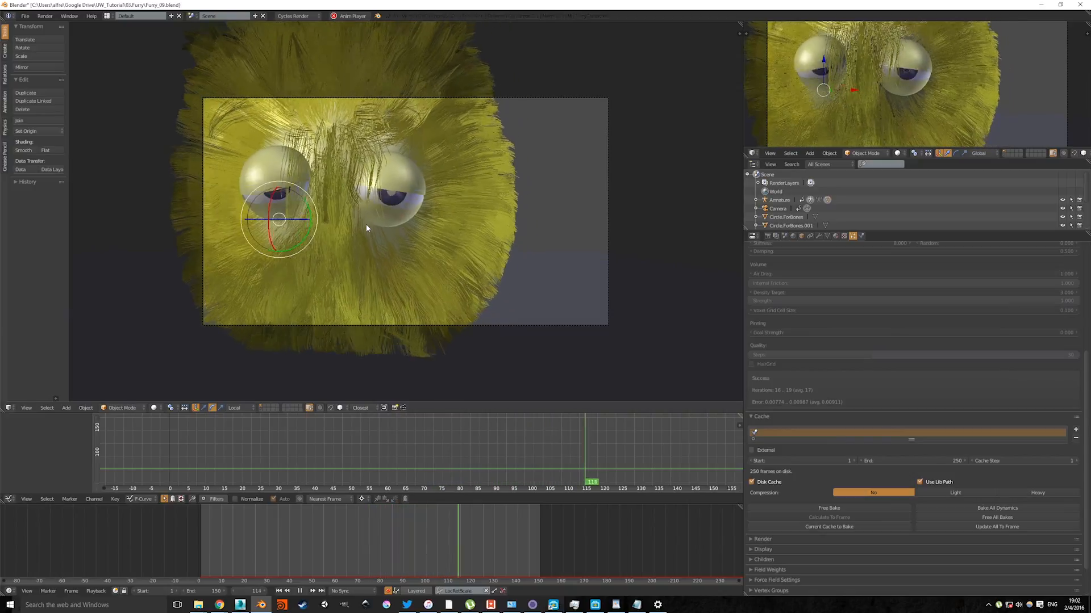
pyautogui.click(300, 590)
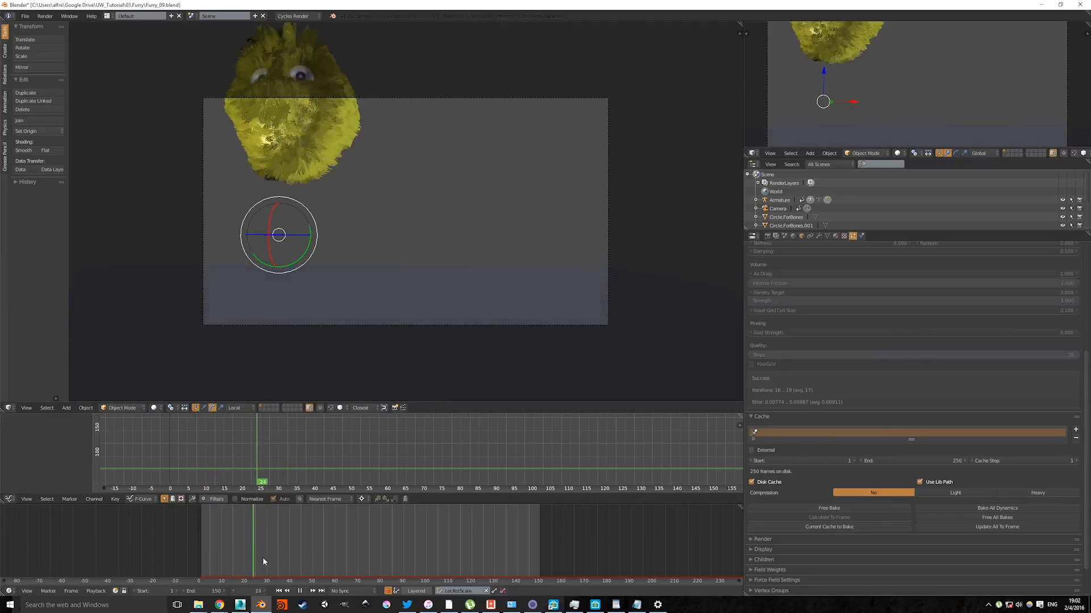